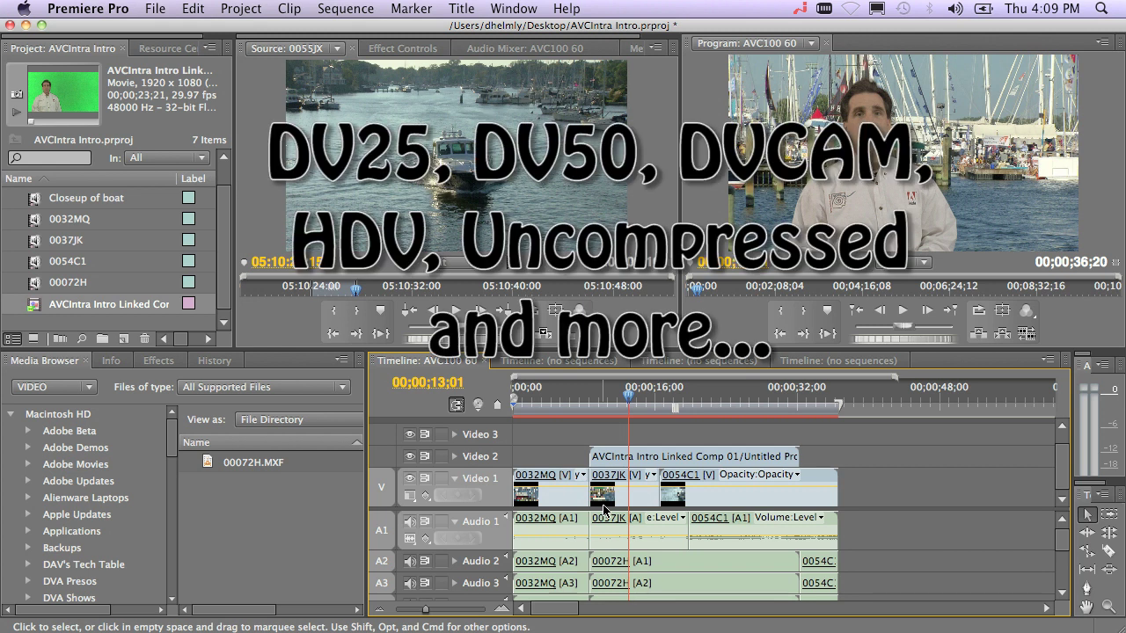
Create a new 1920×1080 Default Still title named Title 01
click(205, 124)
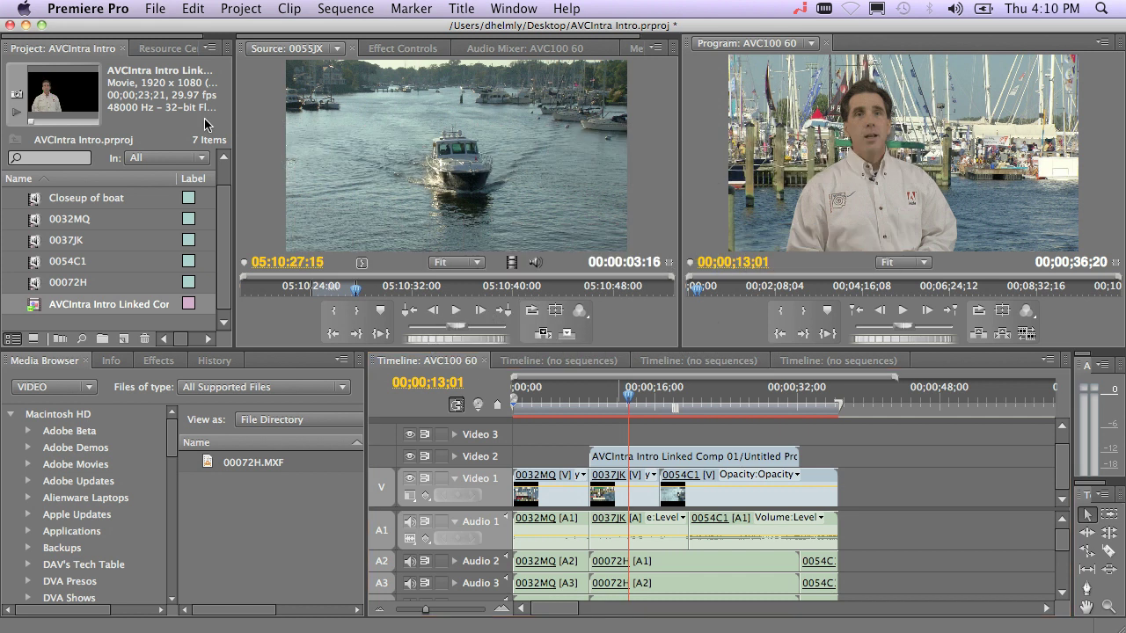
click(163, 8)
mouse_move(195, 32)
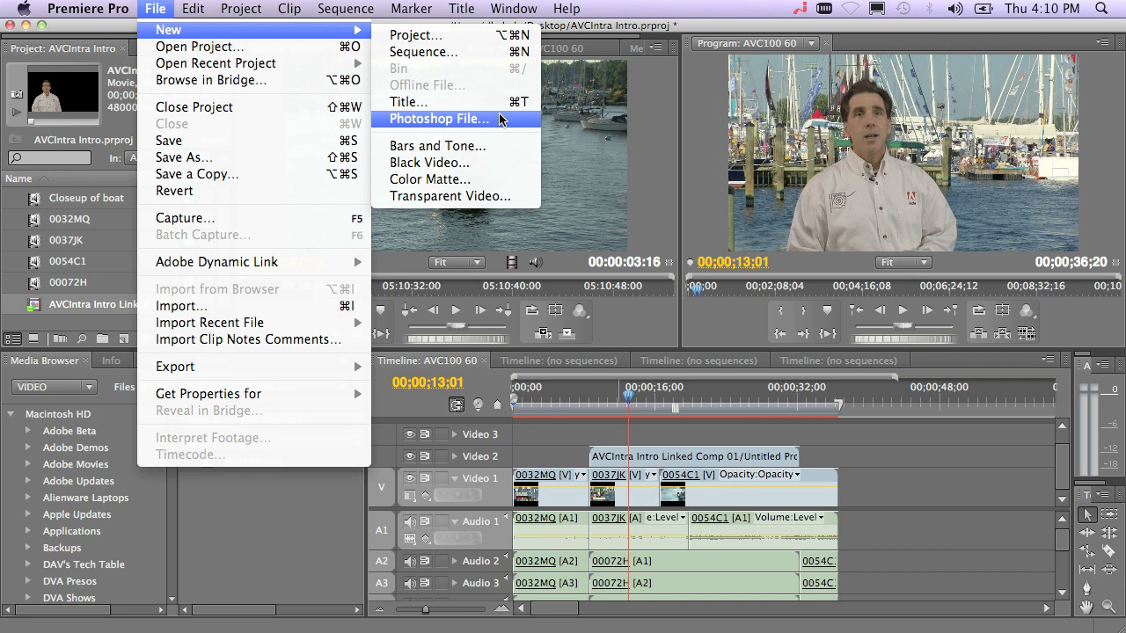
mouse_move(460, 8)
mouse_move(482, 35)
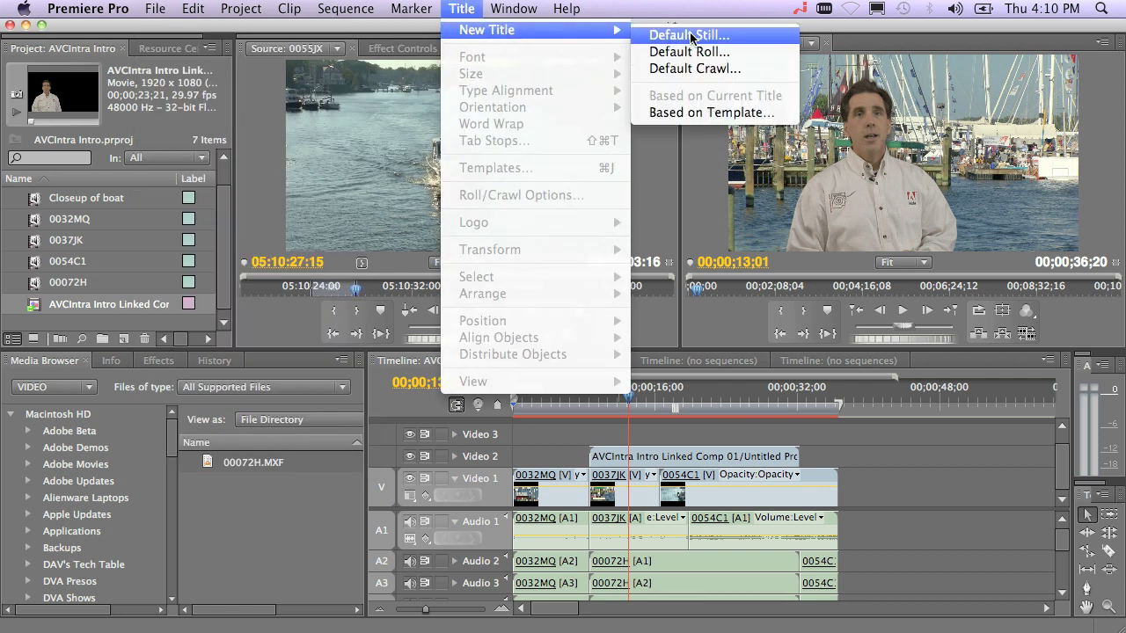
click(753, 37)
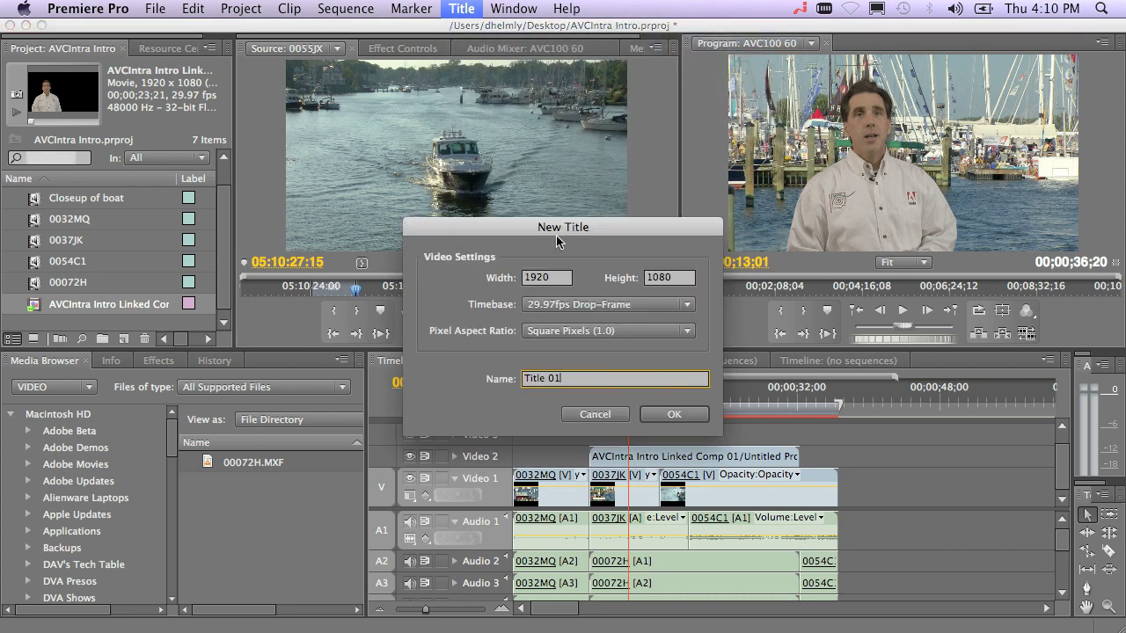
click(667, 414)
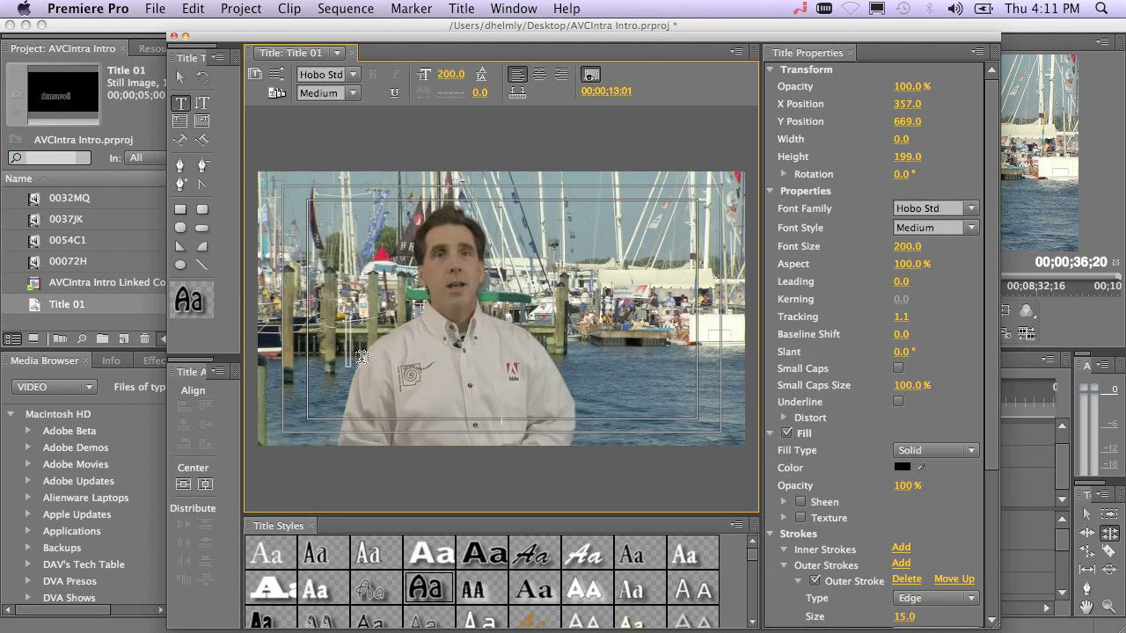
Type the two-line title 'Annapolis' / 'Boat Show 2009'
text(An)
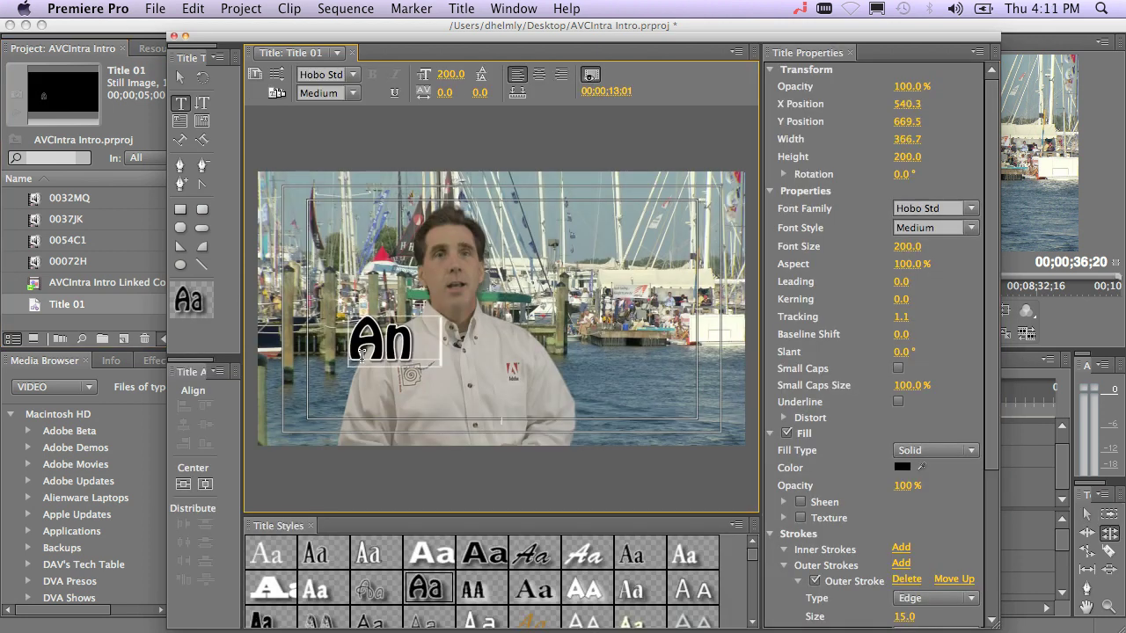
text(napolis)
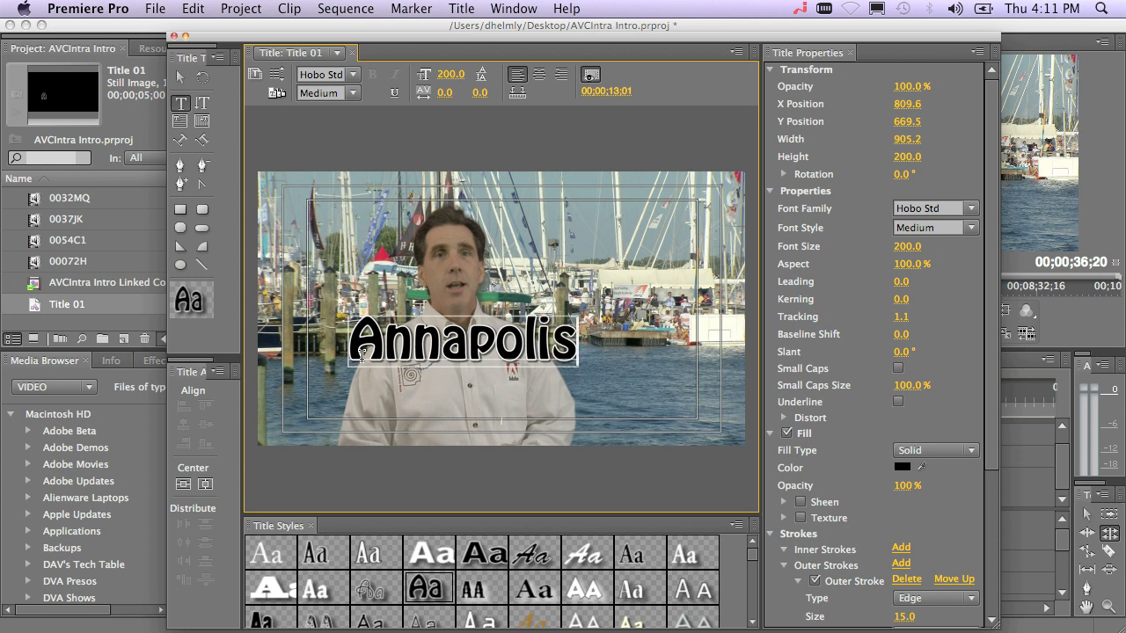
key(Return)
text(Boa)
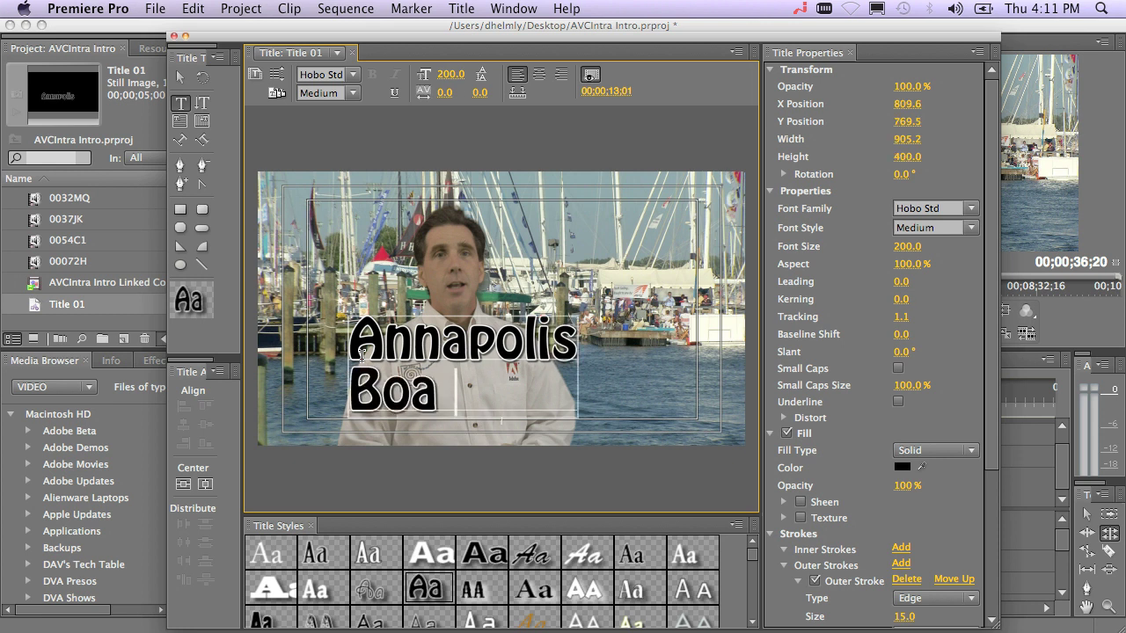
text(t Show 2009)
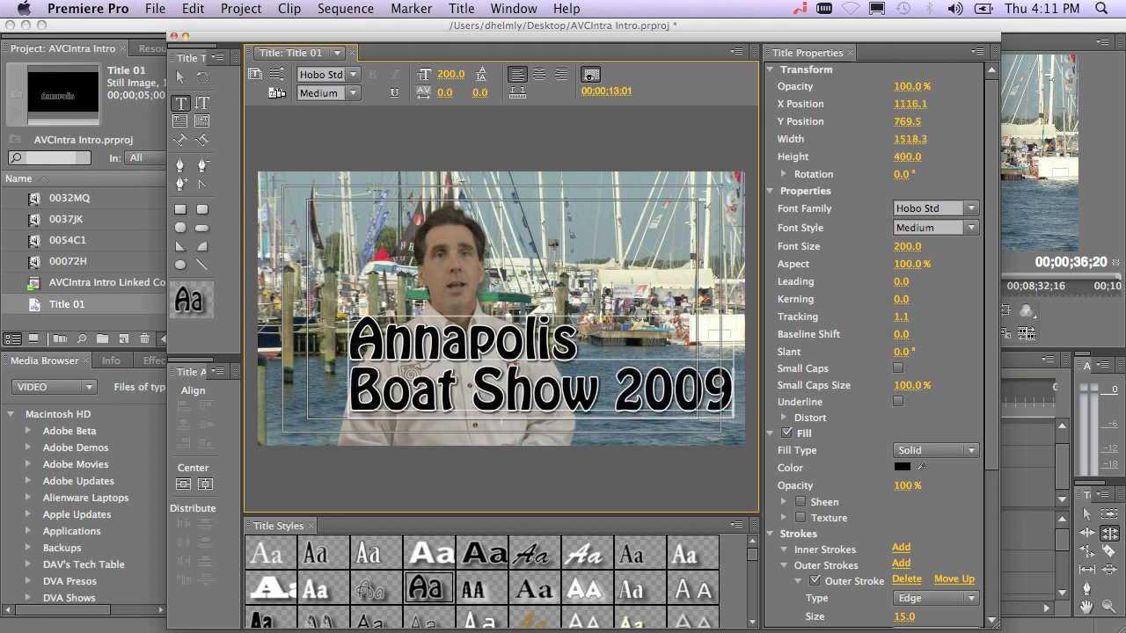
key(Escape)
Center, shrink and tilt the title, then give '09' an orange gradient style
click(539, 74)
drag(732, 413, 695, 387)
drag(669, 342, 651, 298)
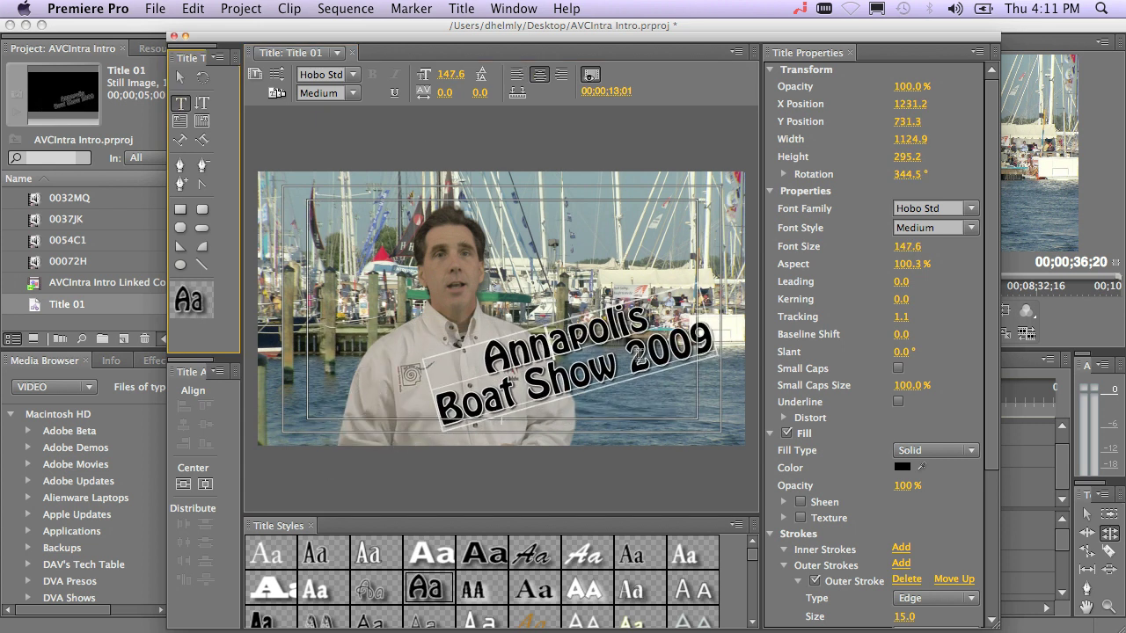
scroll(753, 576, down, 3)
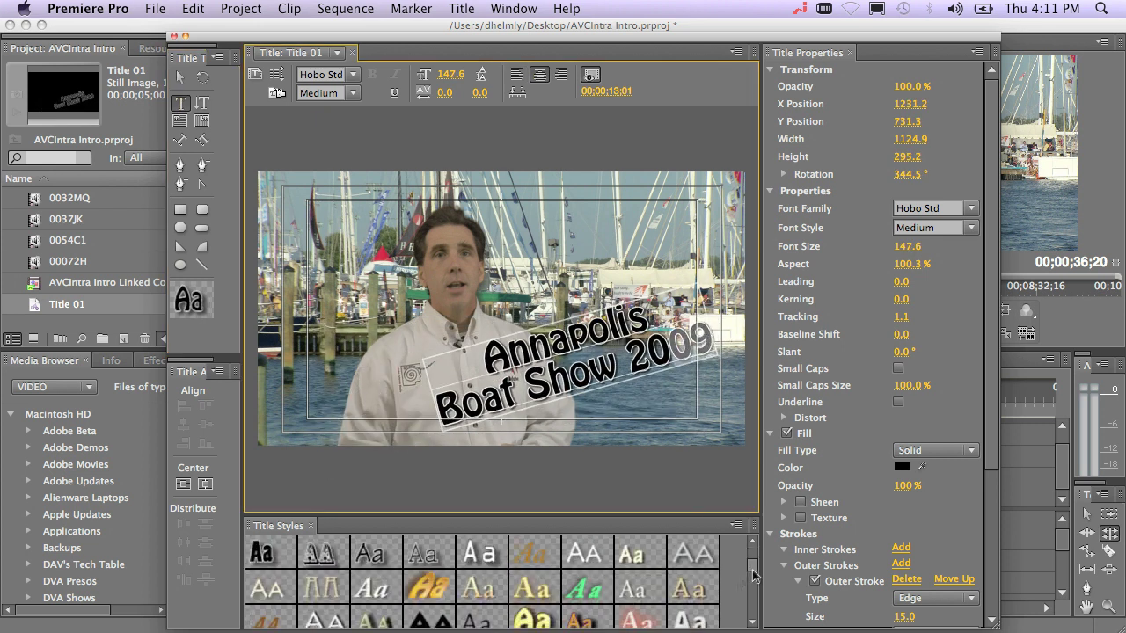
scroll(753, 576, down, 1)
click(428, 554)
click(915, 360)
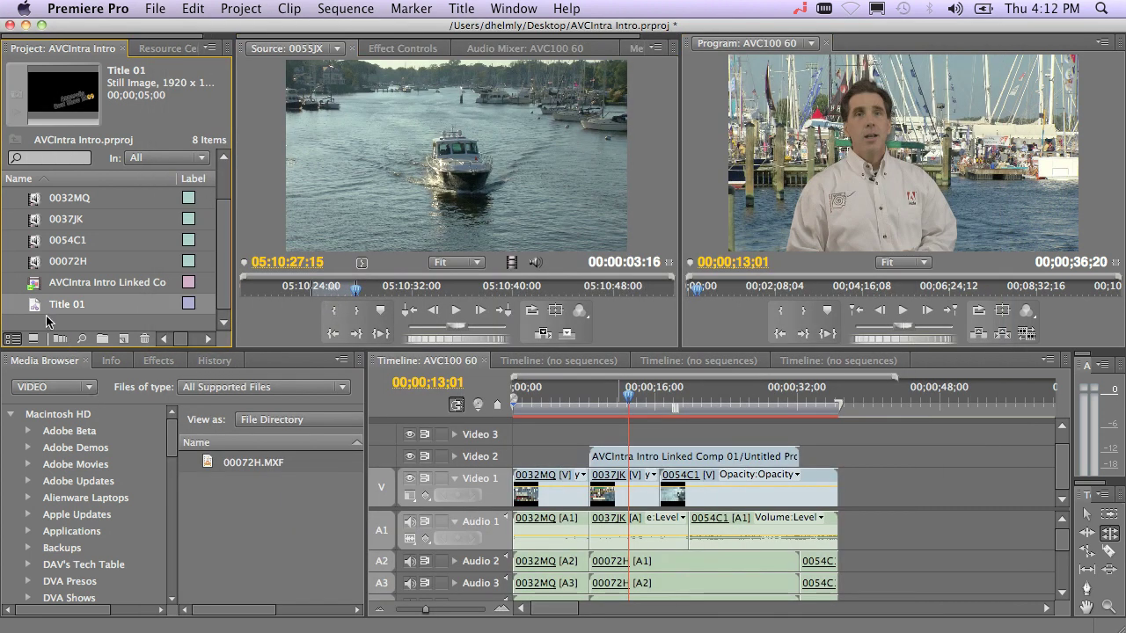
Place Title 01 on Video 3 over the footage, save the project, and scrub to check it
drag(50, 310, 605, 435)
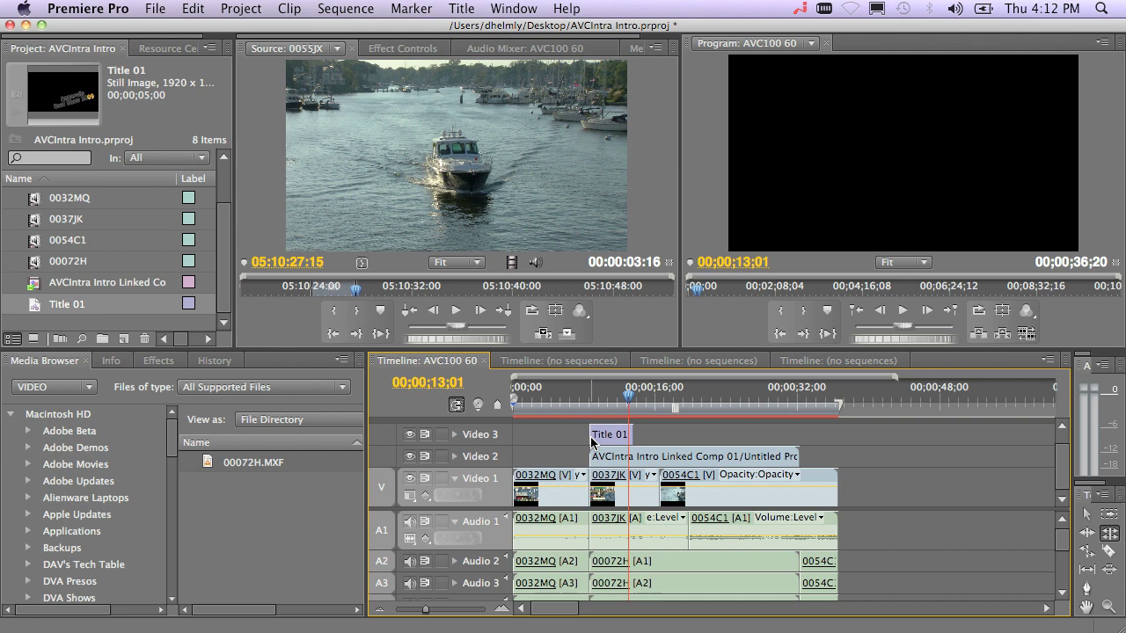
click(603, 396)
key(super+s)
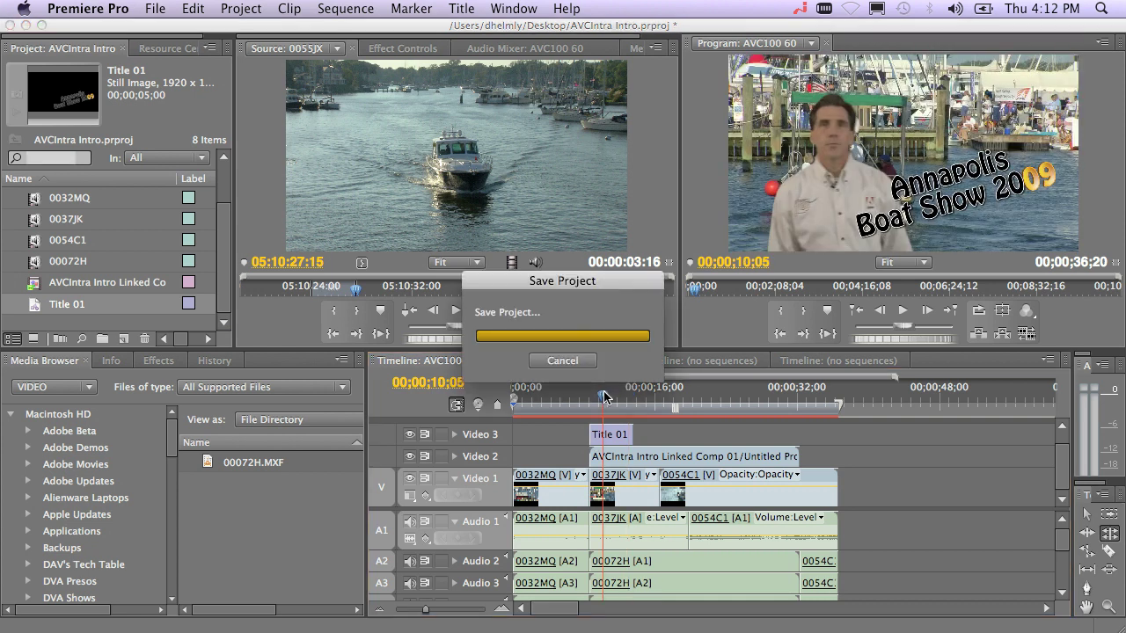
drag(604, 396, 543, 389)
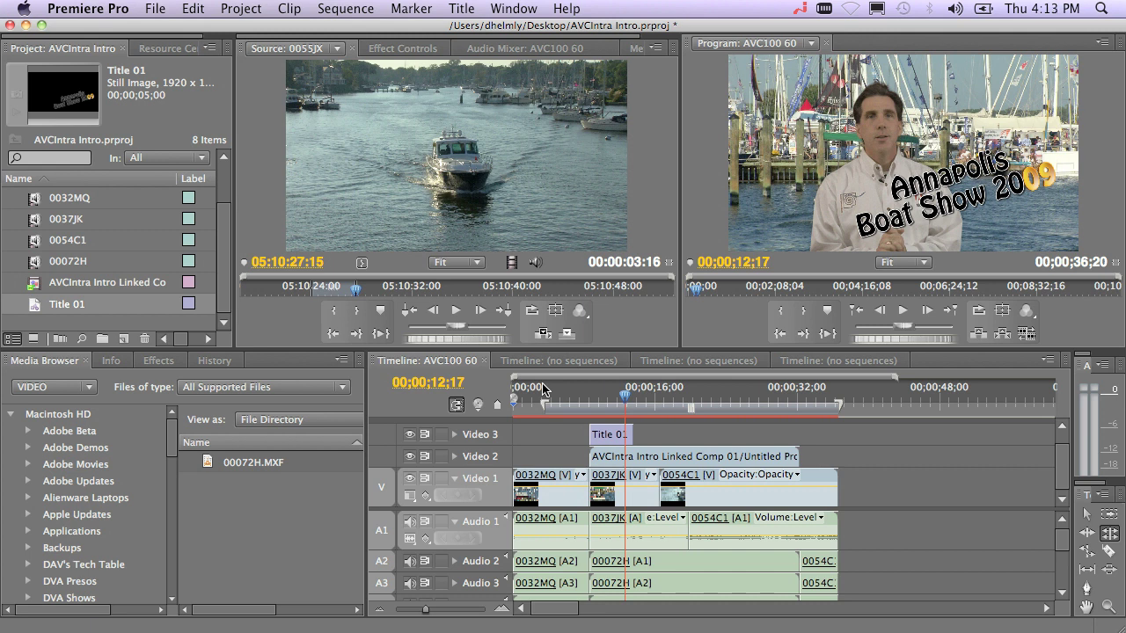
click(159, 7)
Open Export Settings for the sequence and review its presets and formats (P2 Movie, DVCPROHD 1080i 50)
mouse_move(264, 367)
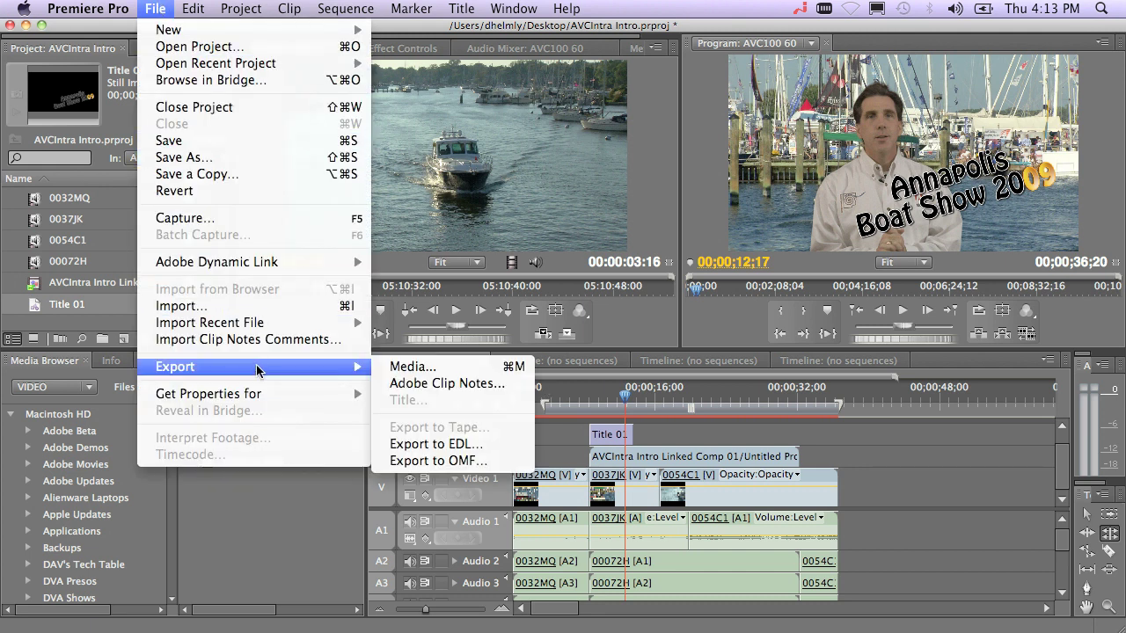
click(492, 364)
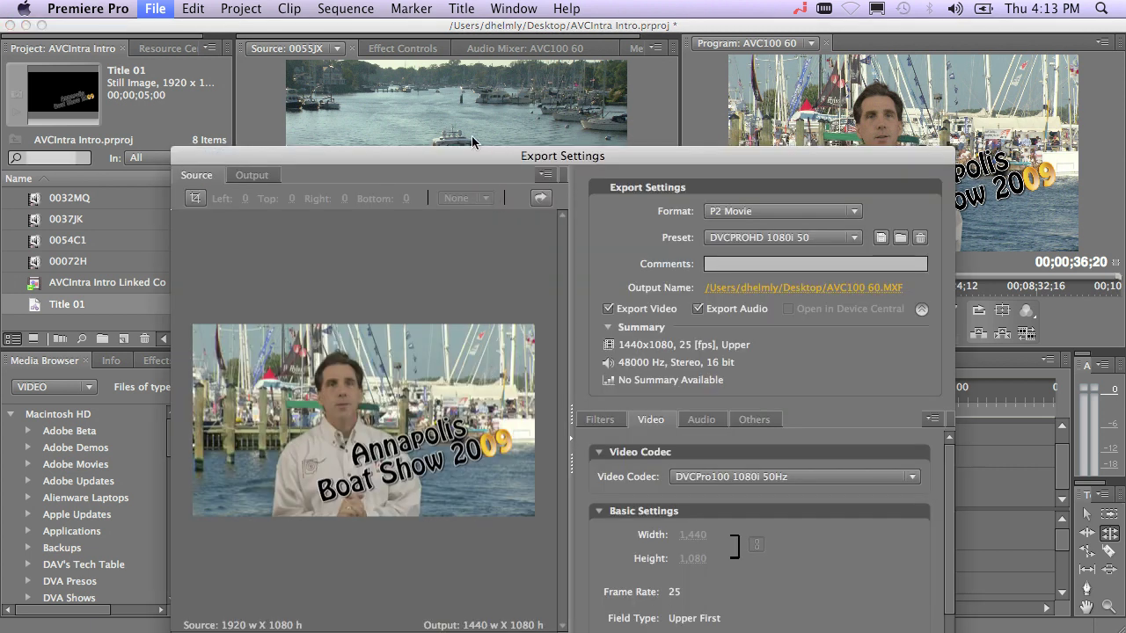
drag(470, 158, 402, 64)
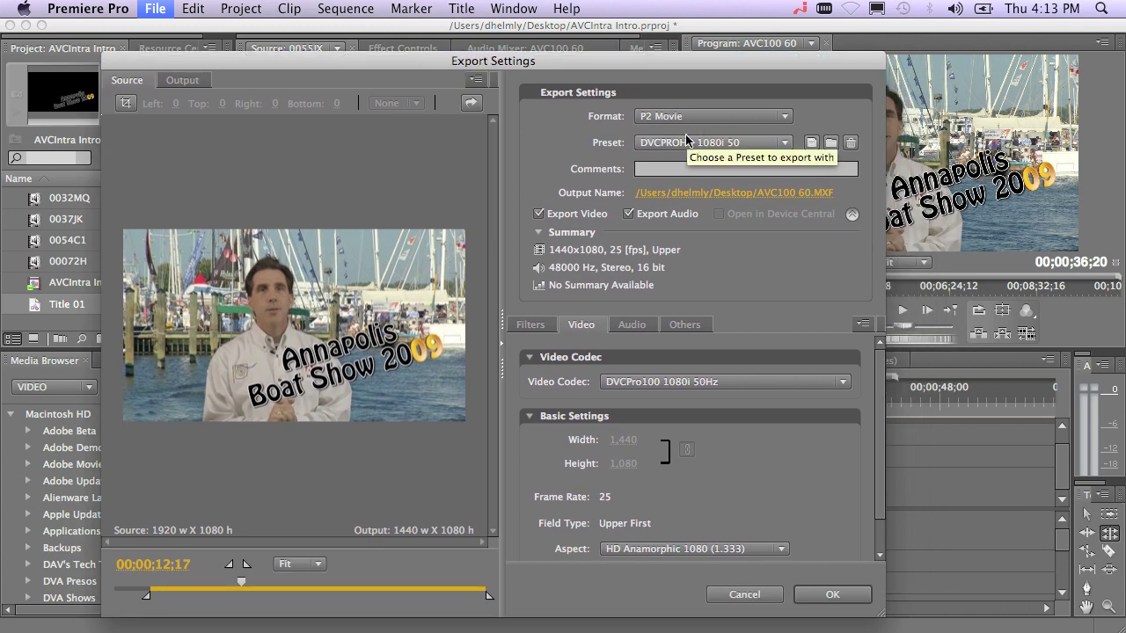
click(785, 143)
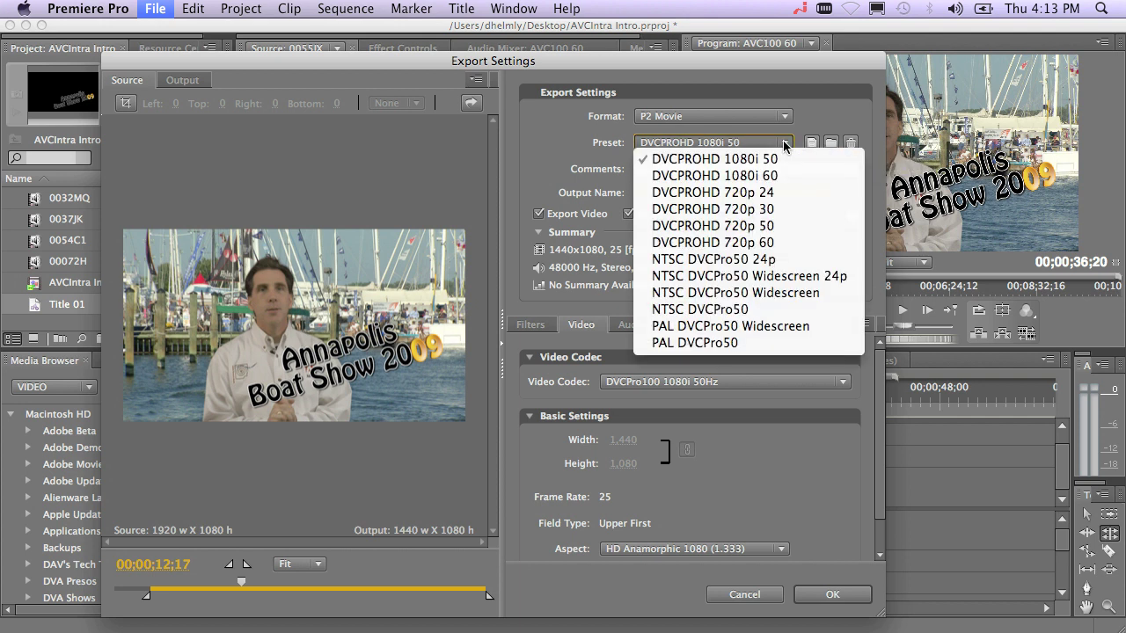
click(799, 209)
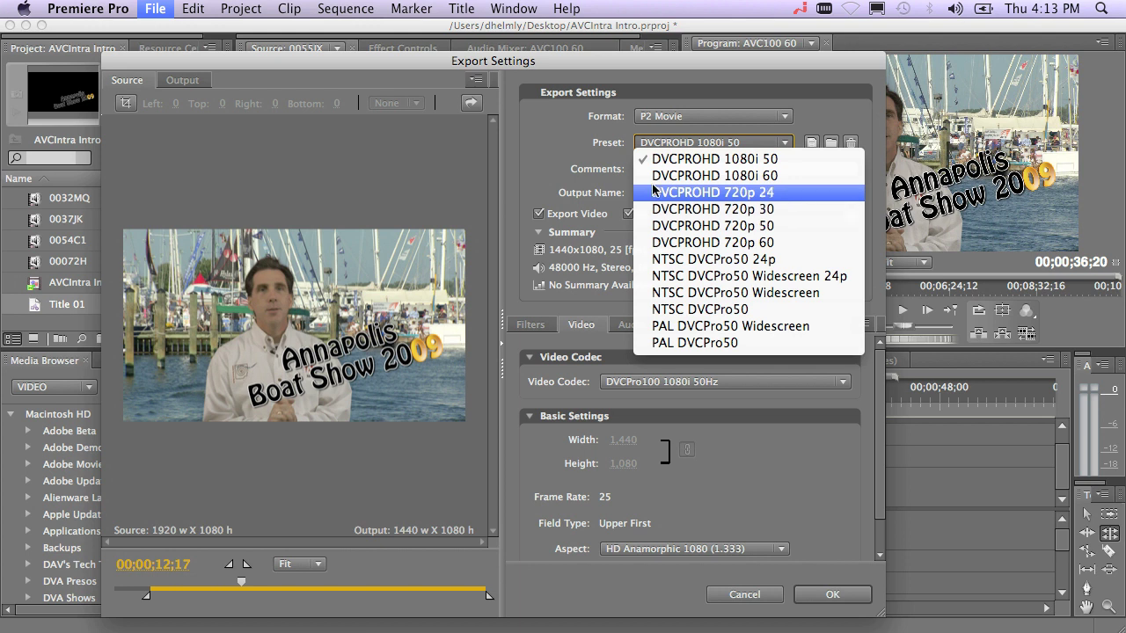
click(720, 117)
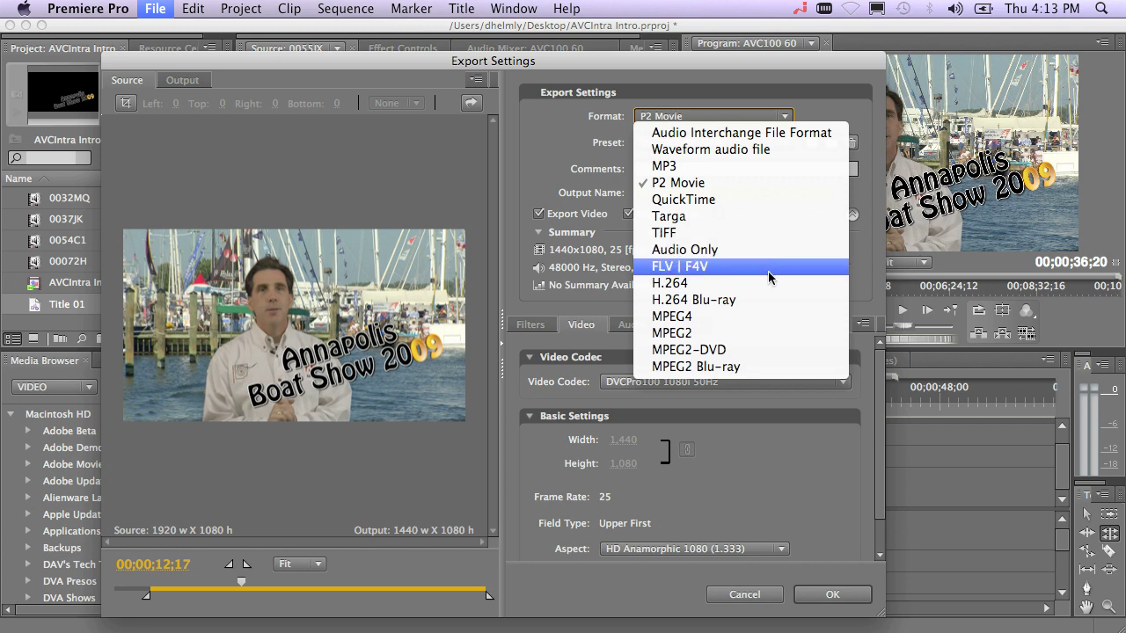
Choose the YouTube Widescreen HD preset (1280x720, 24 fps) and send the export to Media Encoder
key(Escape)
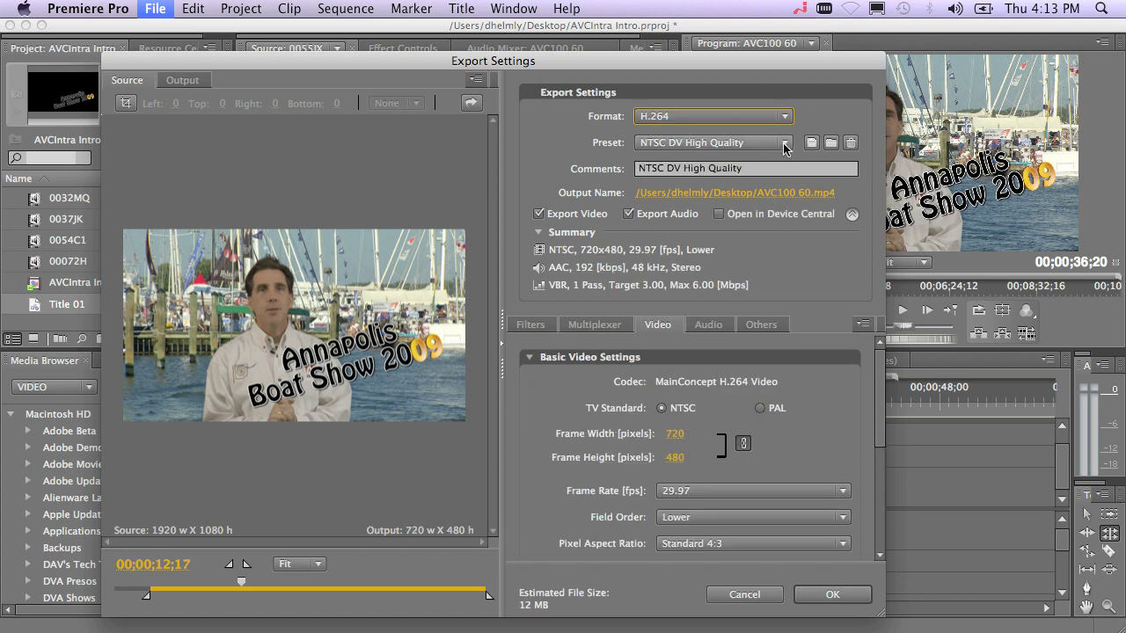
click(785, 148)
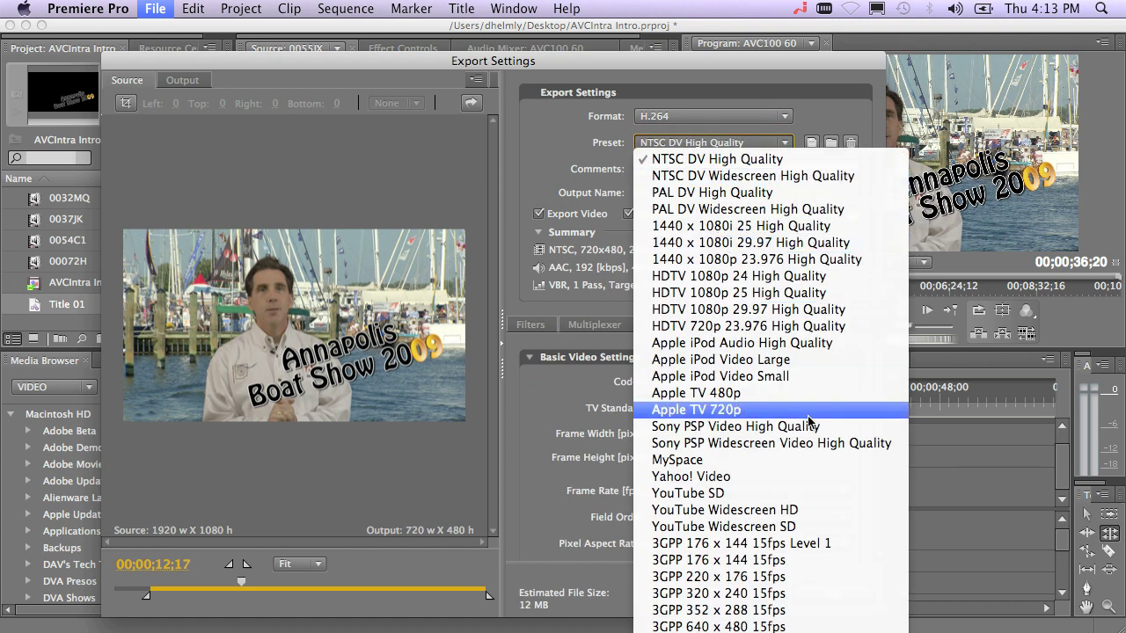
click(838, 511)
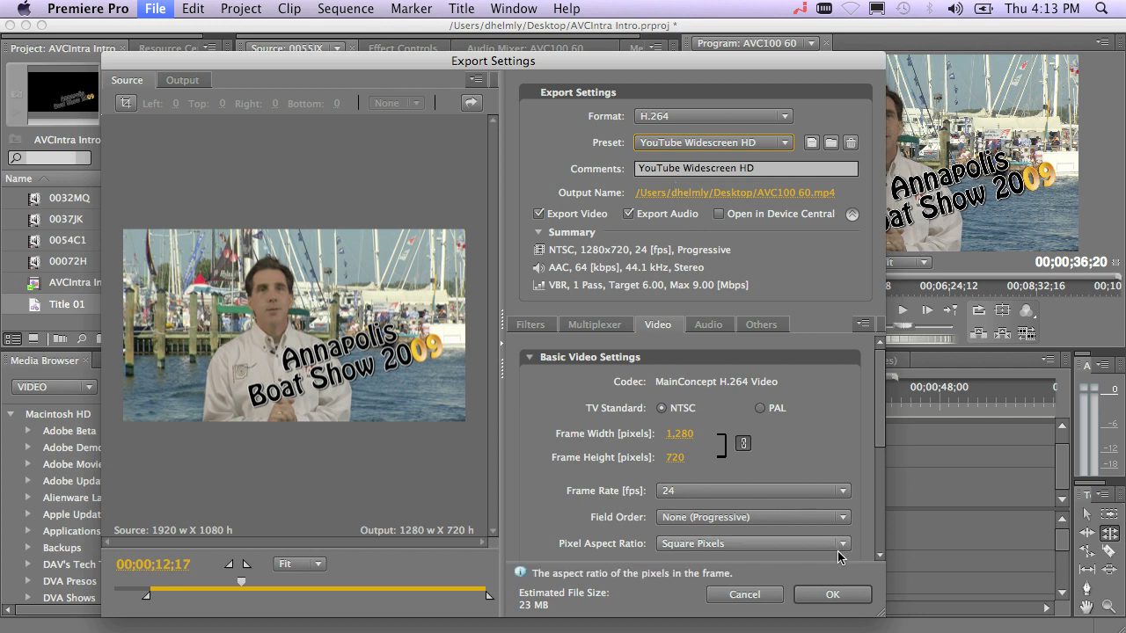
click(830, 596)
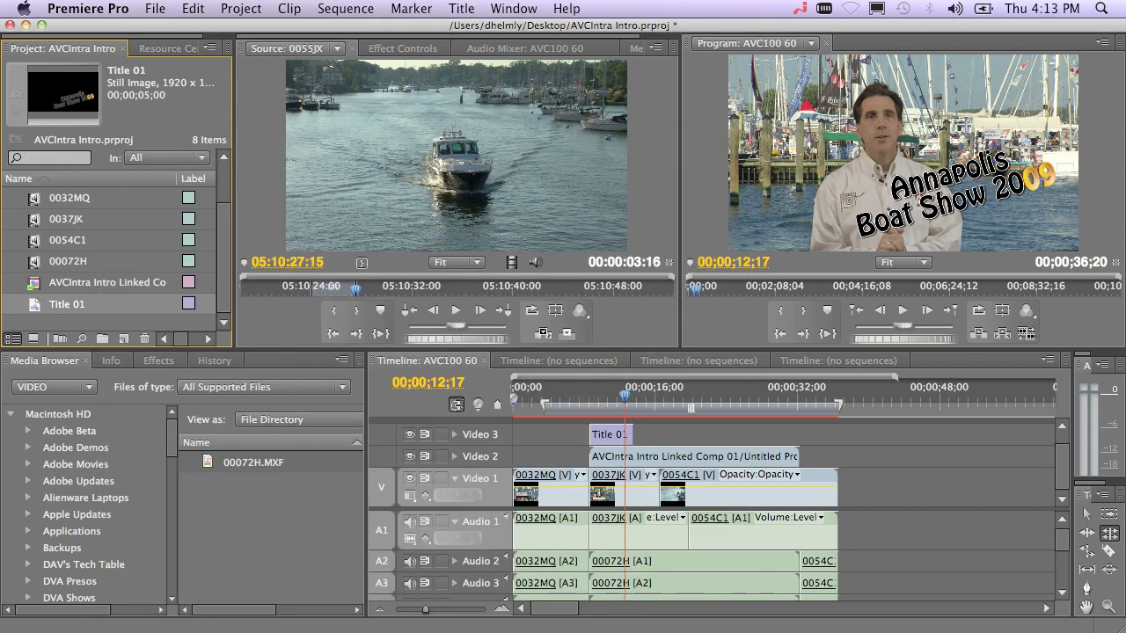
Select the Title 01 clip in the sequence
click(605, 440)
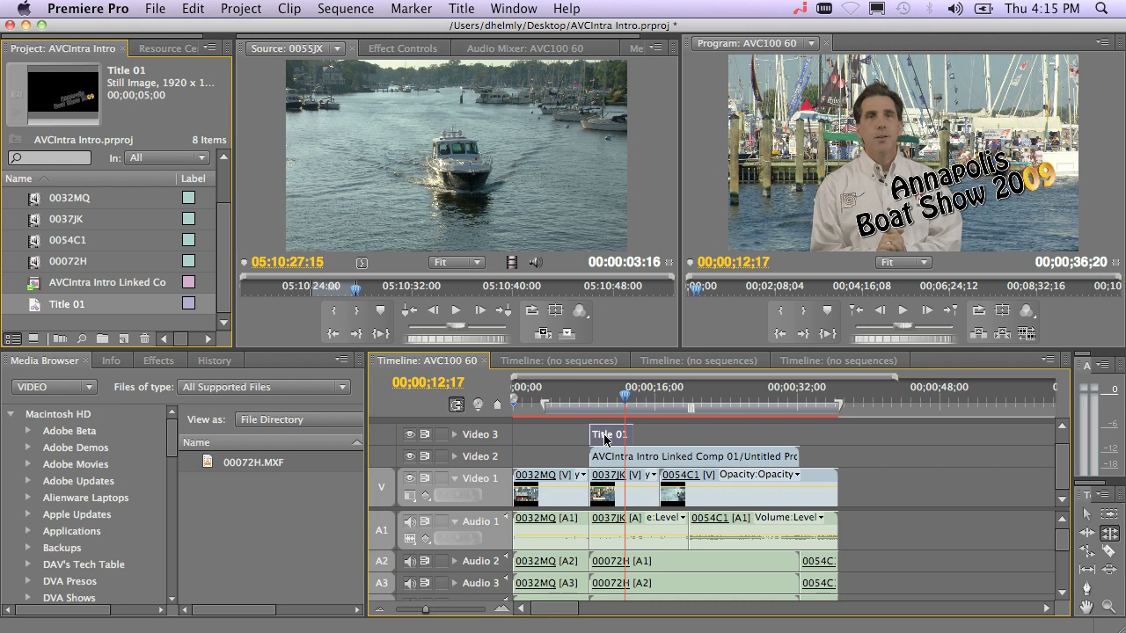
Delete Title 01, hide Video 2 output, and append P2 clips 00537B, 004554 and 0046M5
key(Delete)
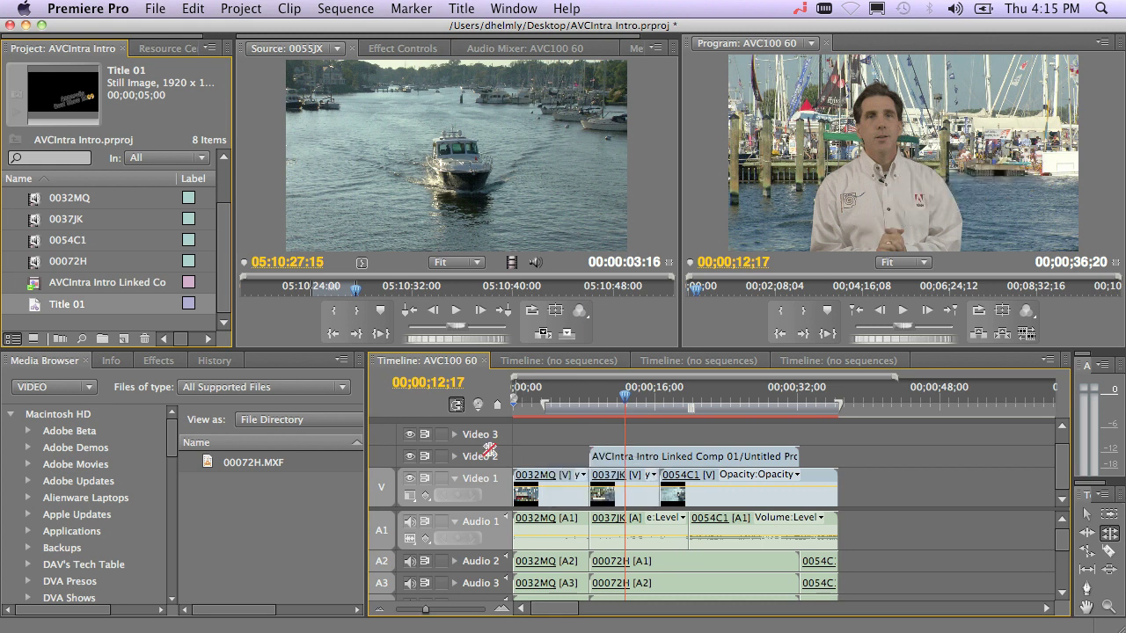
click(410, 457)
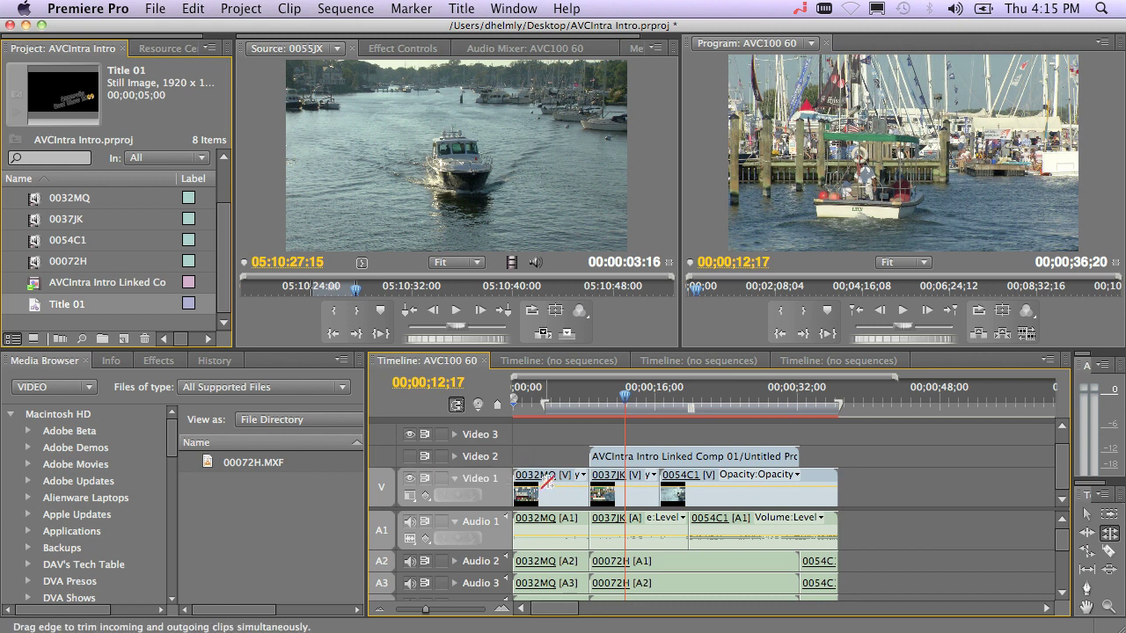
drag(173, 435, 181, 534)
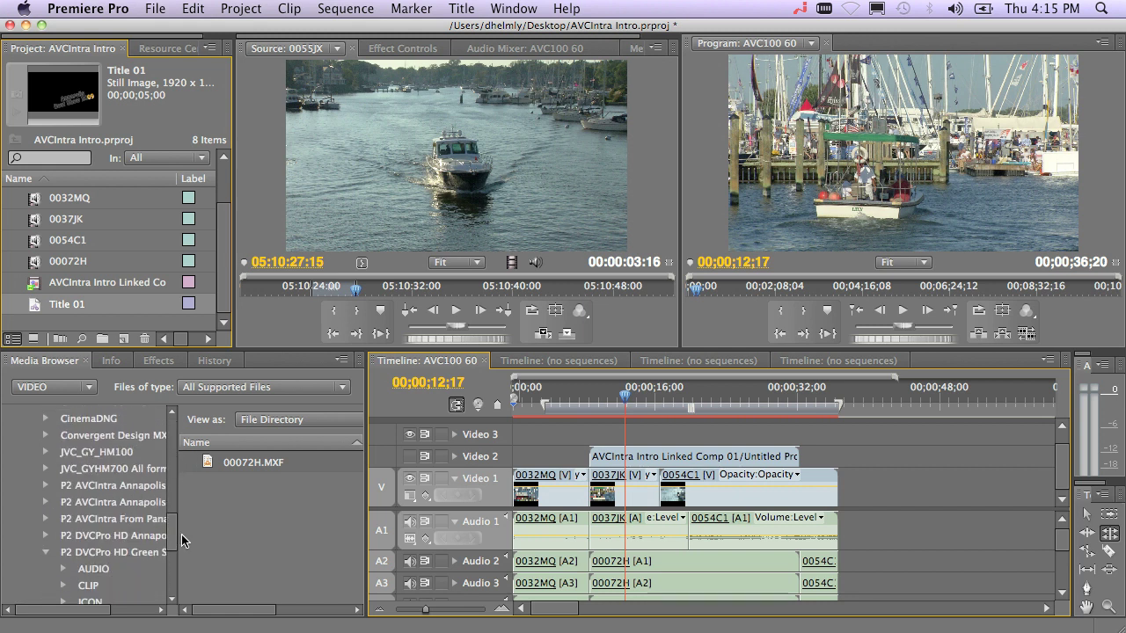
click(120, 503)
click(117, 486)
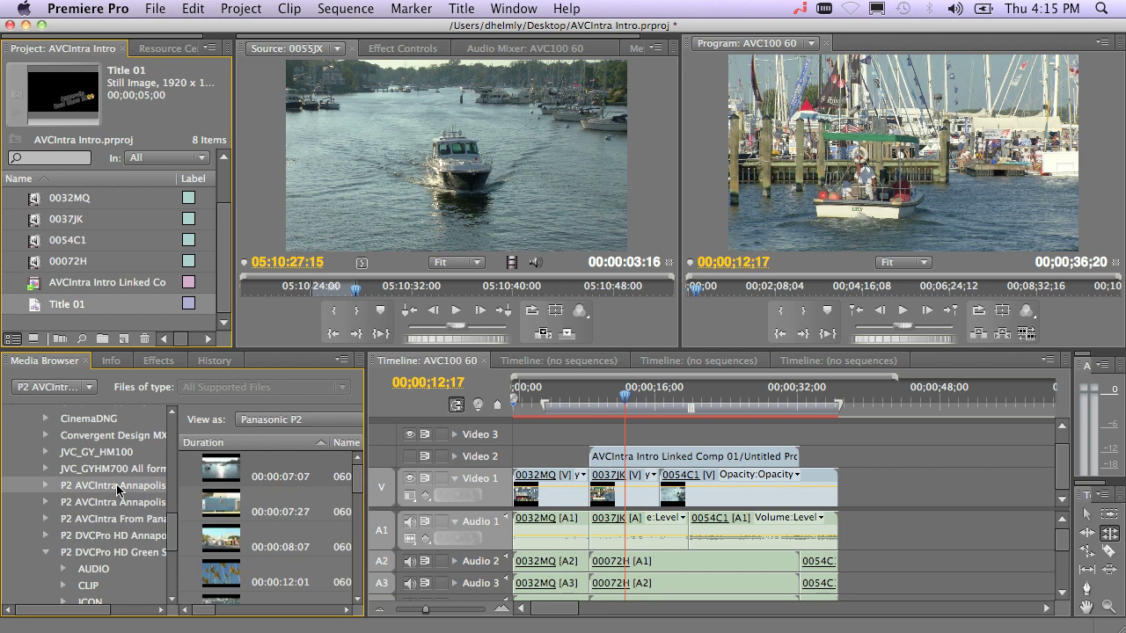
drag(226, 475, 904, 490)
Move and trim the linked comp above the new clips, then play back the result
drag(754, 459, 908, 455)
click(877, 400)
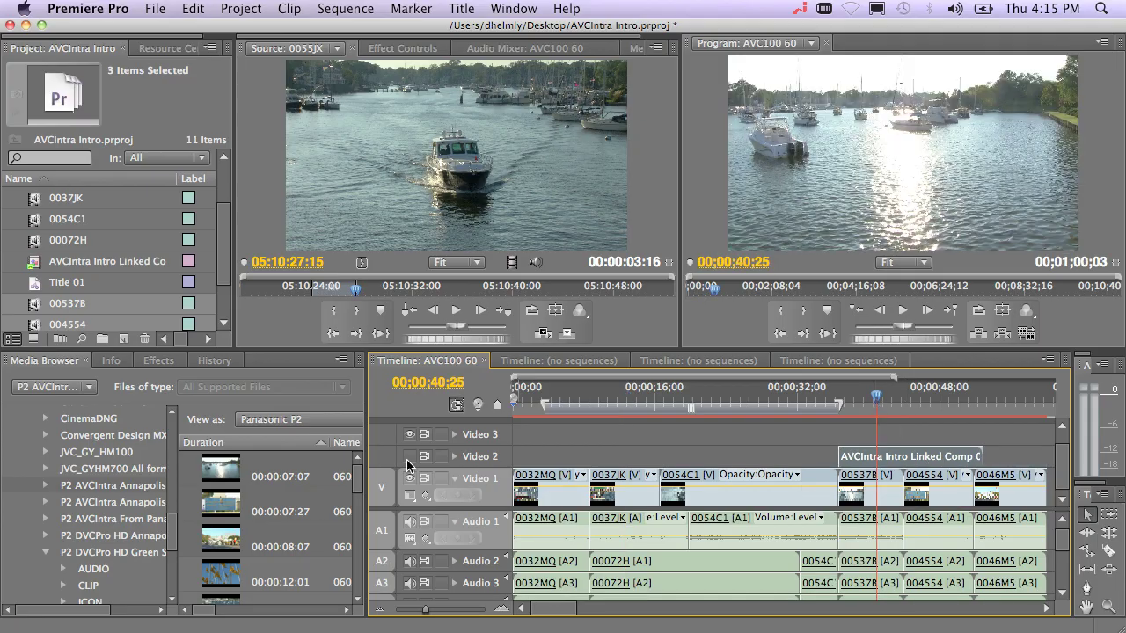
key(space)
Queue the updated sequence in Media Encoder as a second YouTube Widescreen HD job
click(155, 8)
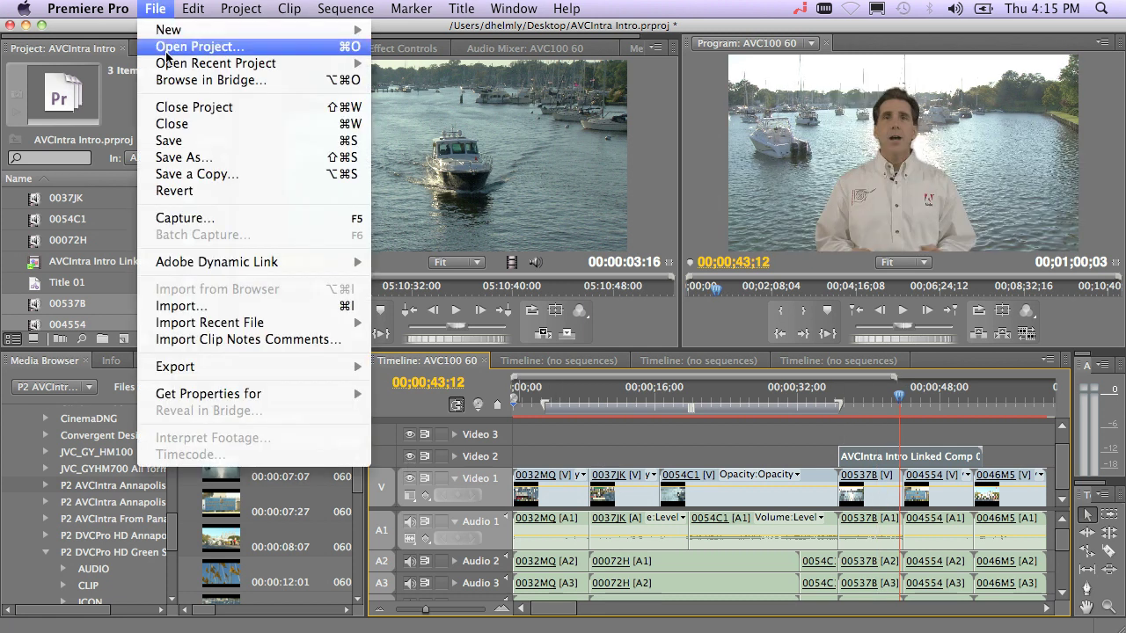
mouse_move(264, 367)
click(414, 368)
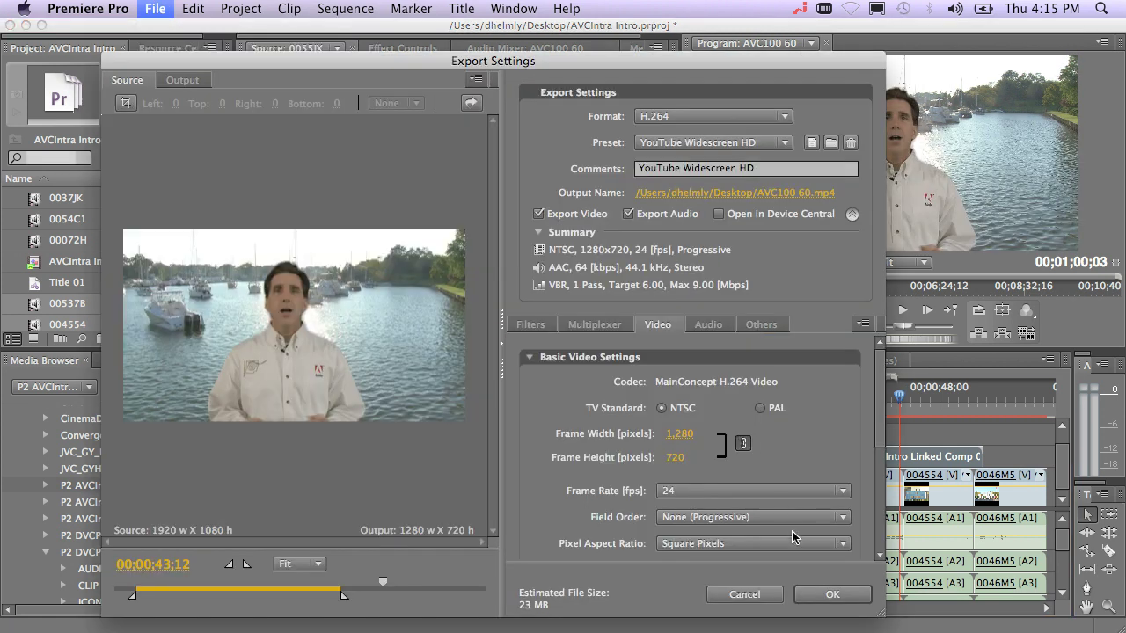
click(808, 596)
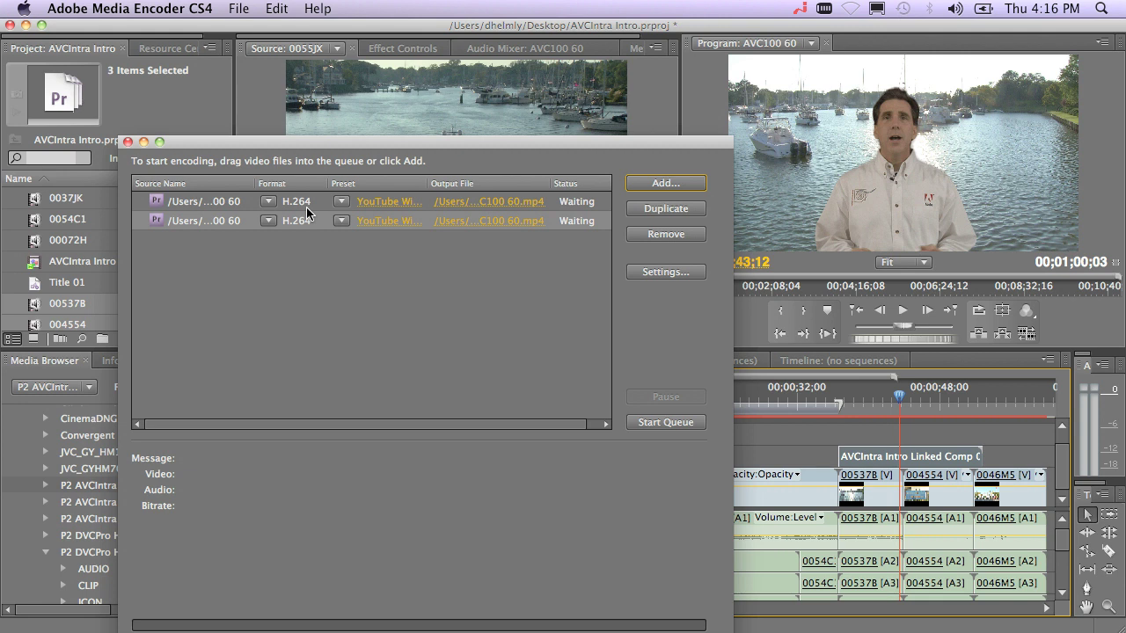
Start the Media Encoder queue and return to Premiere Pro's timeline
click(652, 430)
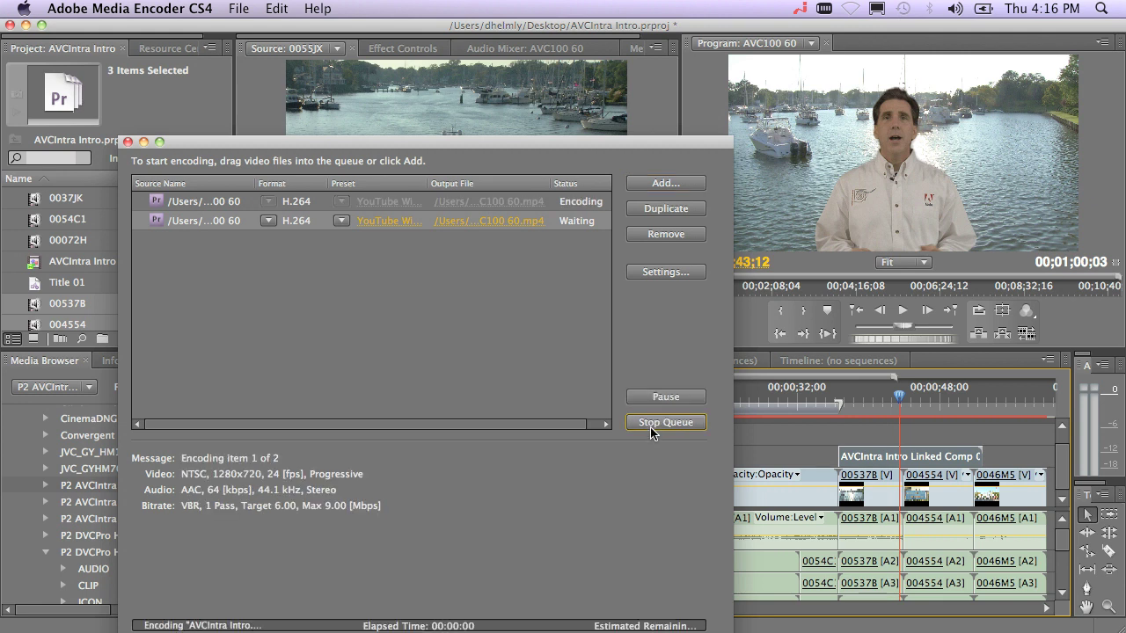
click(788, 392)
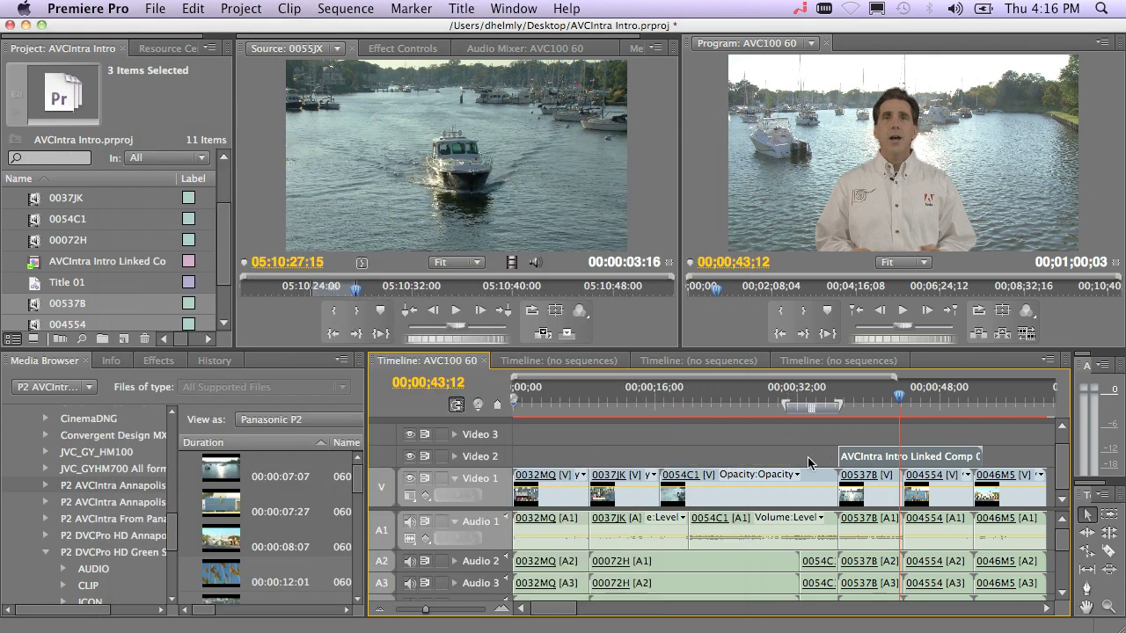
Delete clips 0037JK, 0054C1 and the 00072H audio, and ripple-delete the gap after 0032MQ
drag(640, 463, 703, 518)
key(Delete)
click(645, 559)
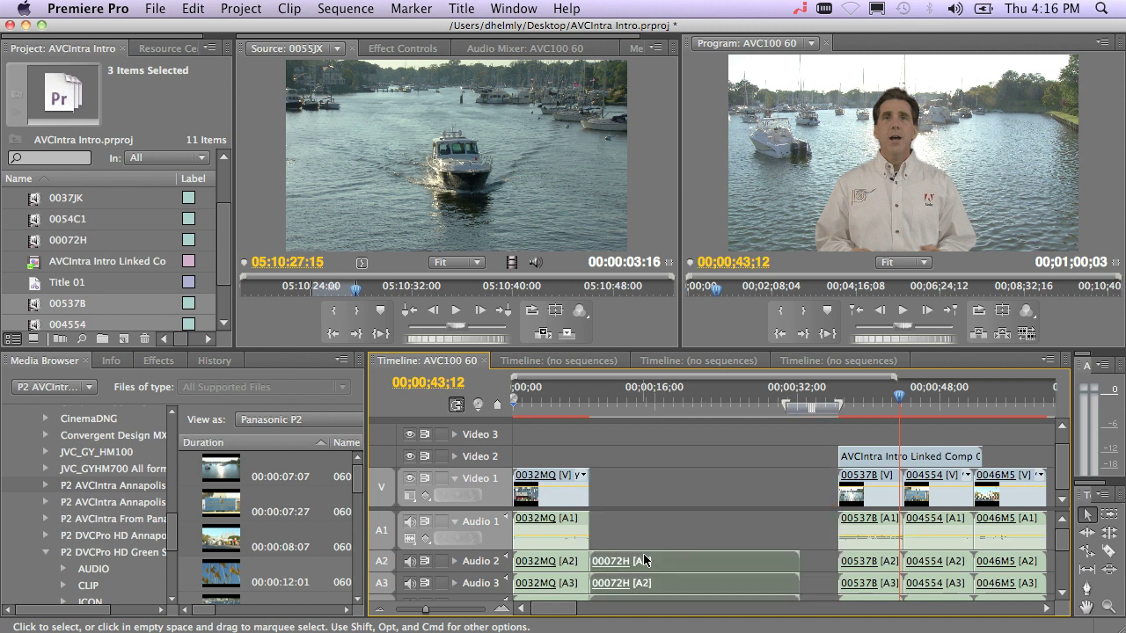
key(Delete)
right_click(630, 475)
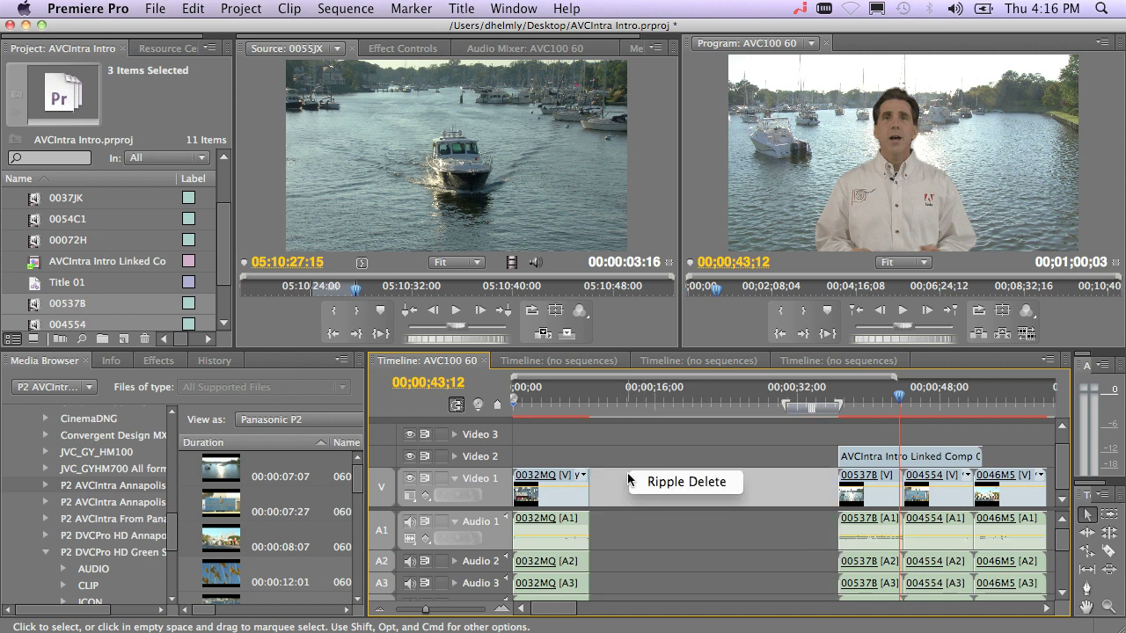
click(662, 490)
Reorder the comp, 0046M5 and 004554 and close the last gap, ending at 00;00;30;10
drag(644, 461, 512, 459)
drag(704, 489, 861, 484)
drag(756, 491, 701, 491)
drag(848, 493, 764, 485)
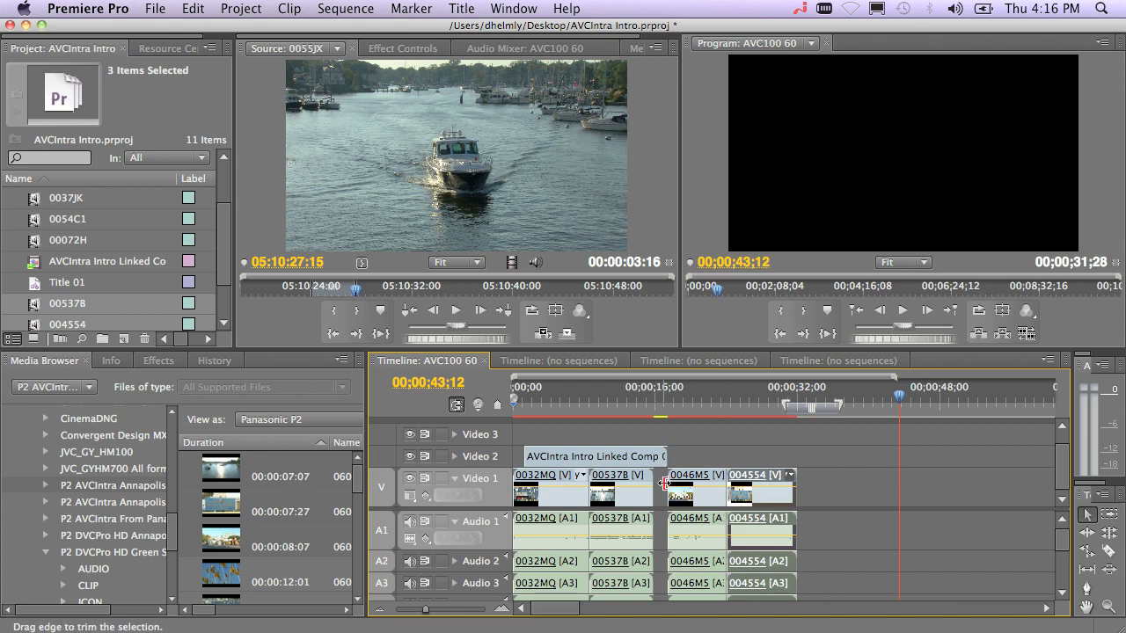
right_click(661, 486)
click(717, 491)
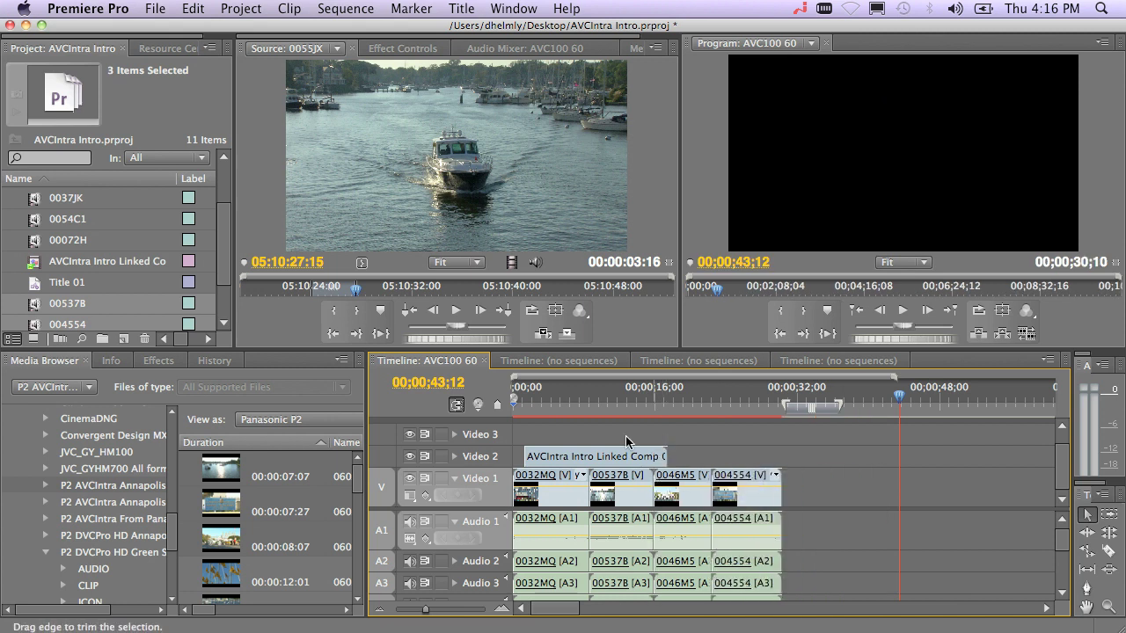
click(155, 8)
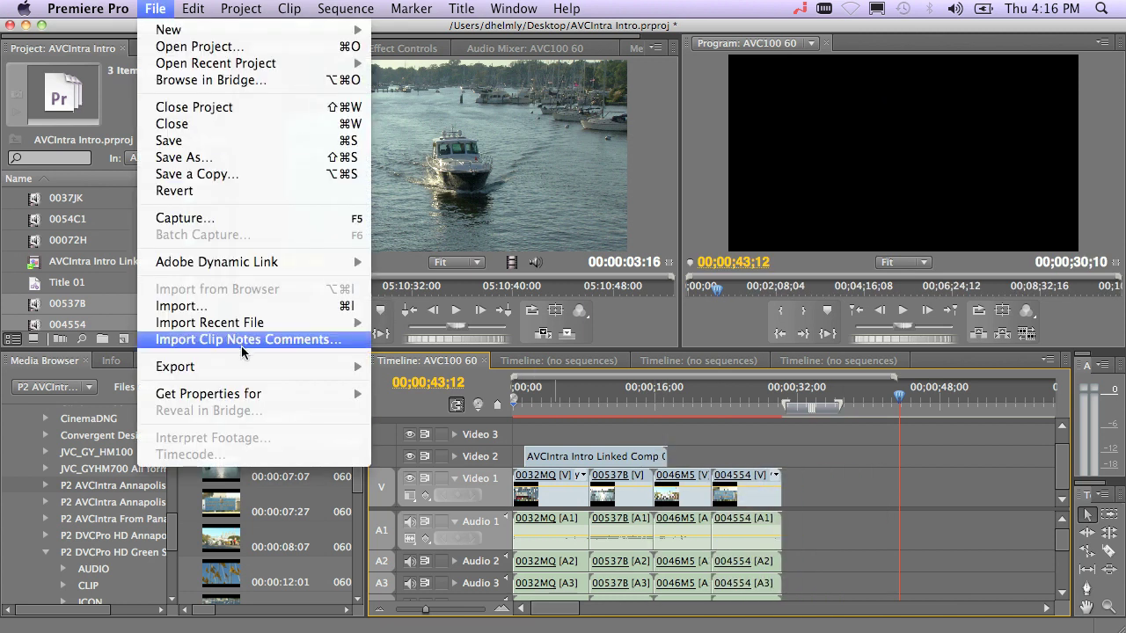
Export the shortened sequence as a third YouTube Widescreen HD H.264 job queued in Media Encoder
click(393, 370)
click(832, 595)
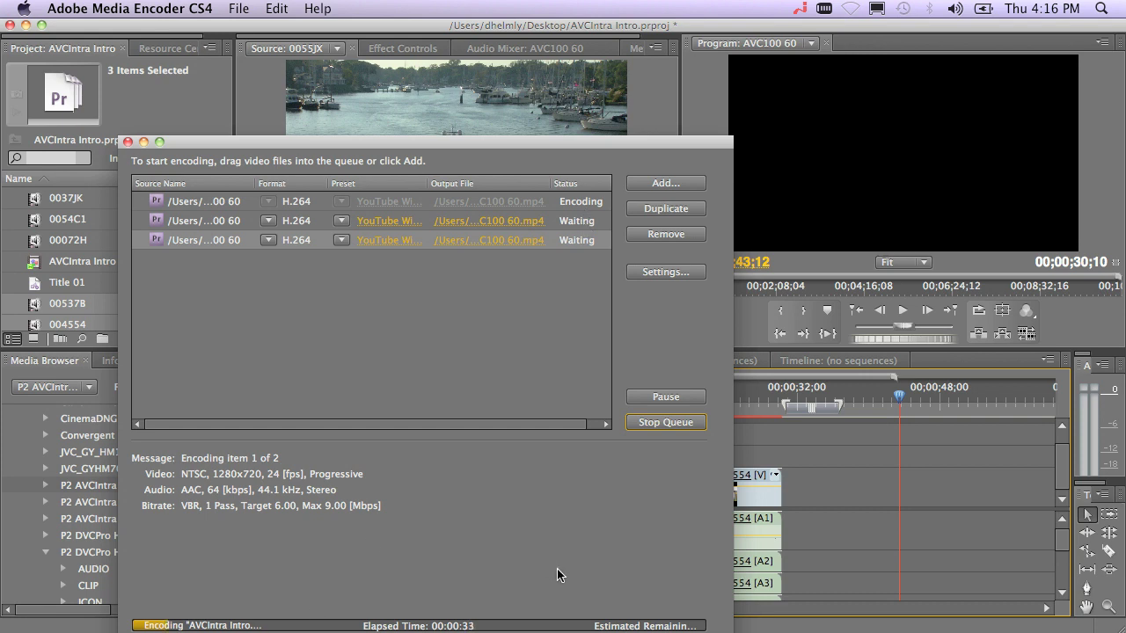
click(774, 453)
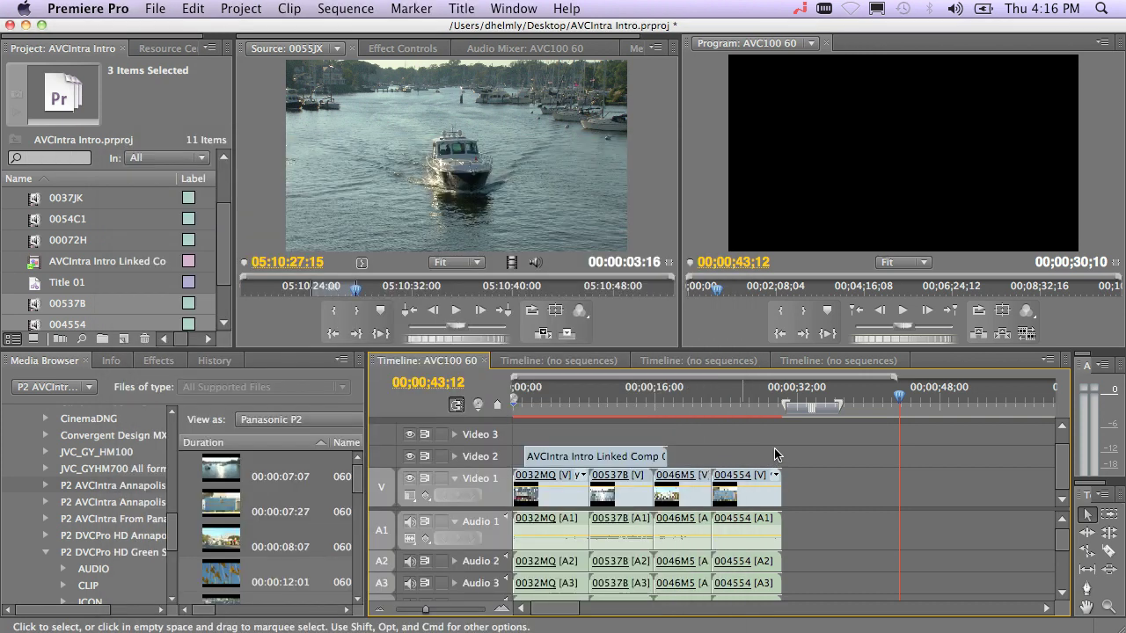